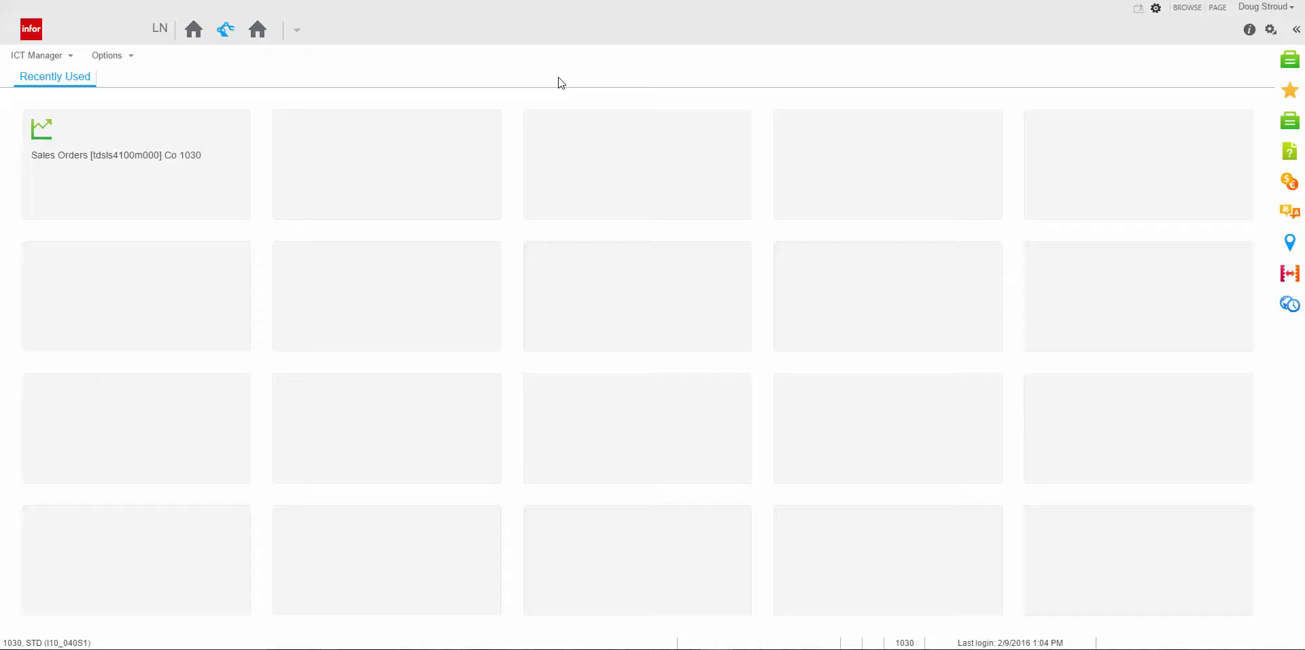
- Open the Sales Orders session, create a new sales order and enter the customer's code as the sold-to business partner
left_click(163, 151)
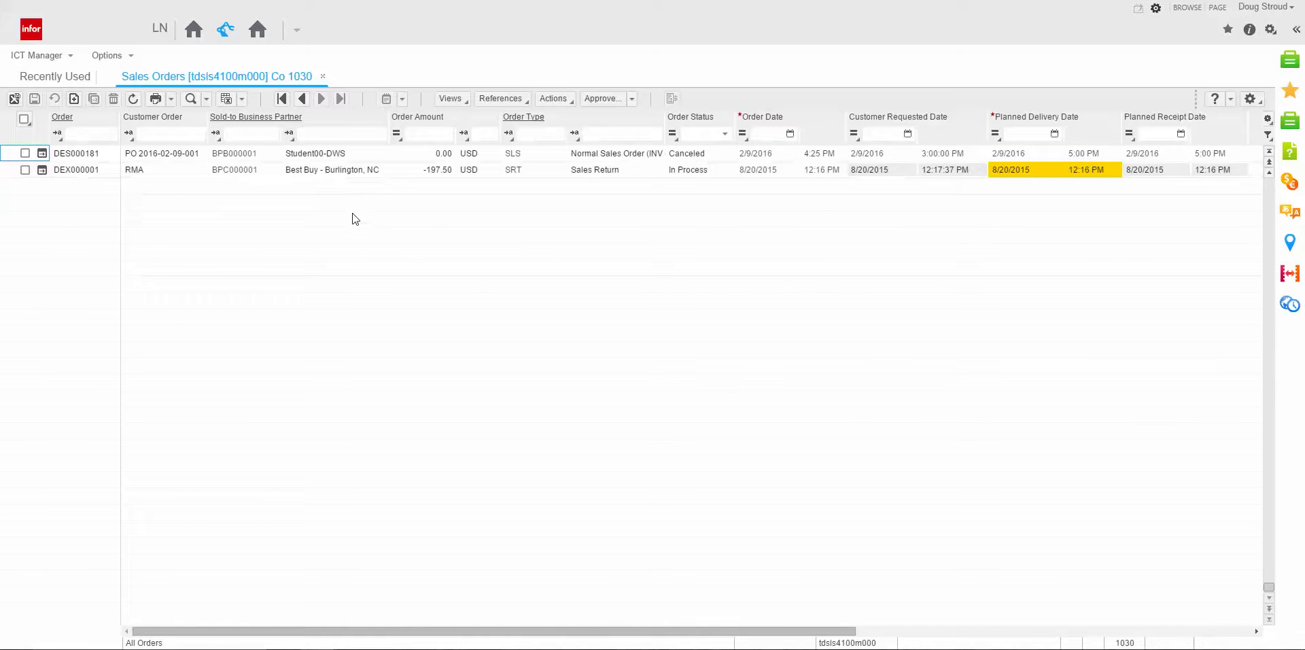
left_click(74, 101)
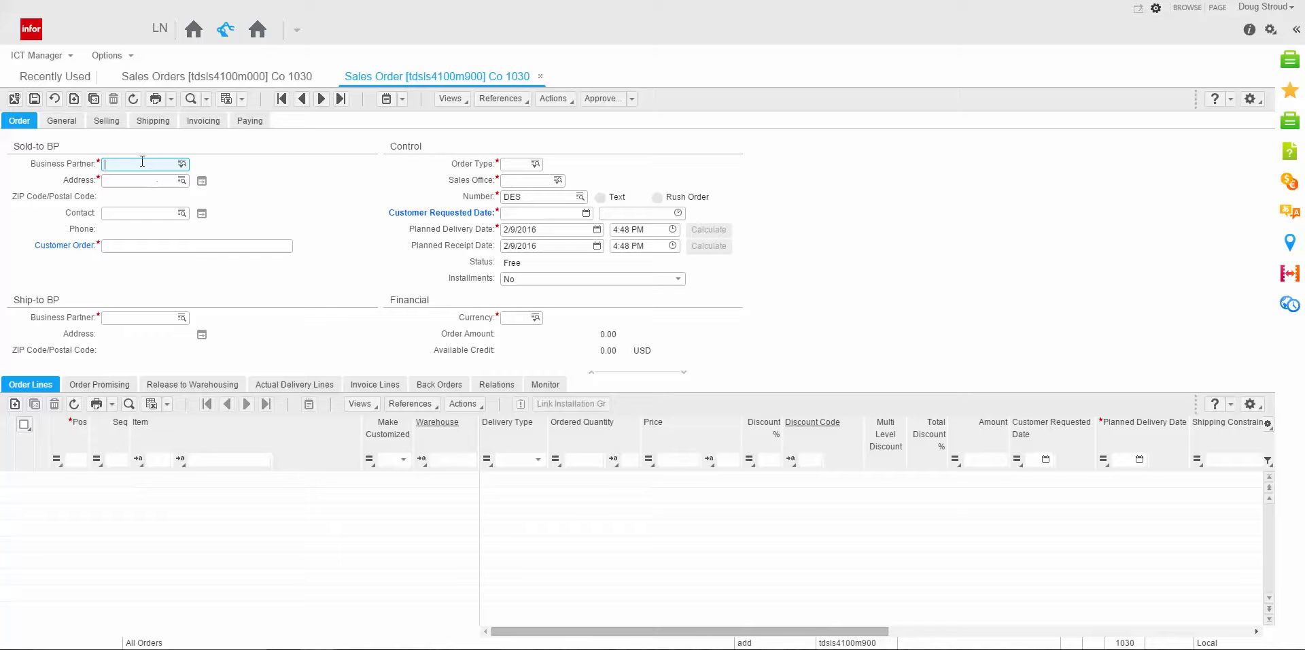
type("pb000001")
key("Tab")
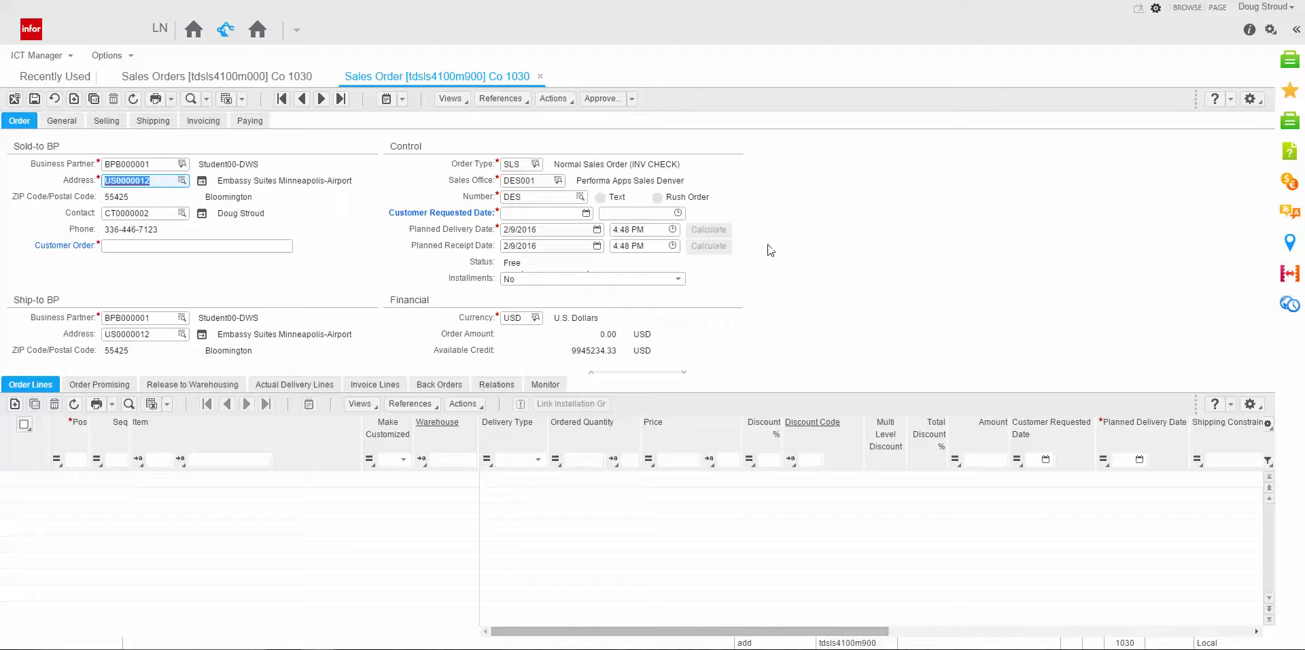
- Keep the default sold-to address and contact, and enter the customer's purchase order number as the customer order
key("Tab")
key("Tab")
key("Tab")
key("Tab")
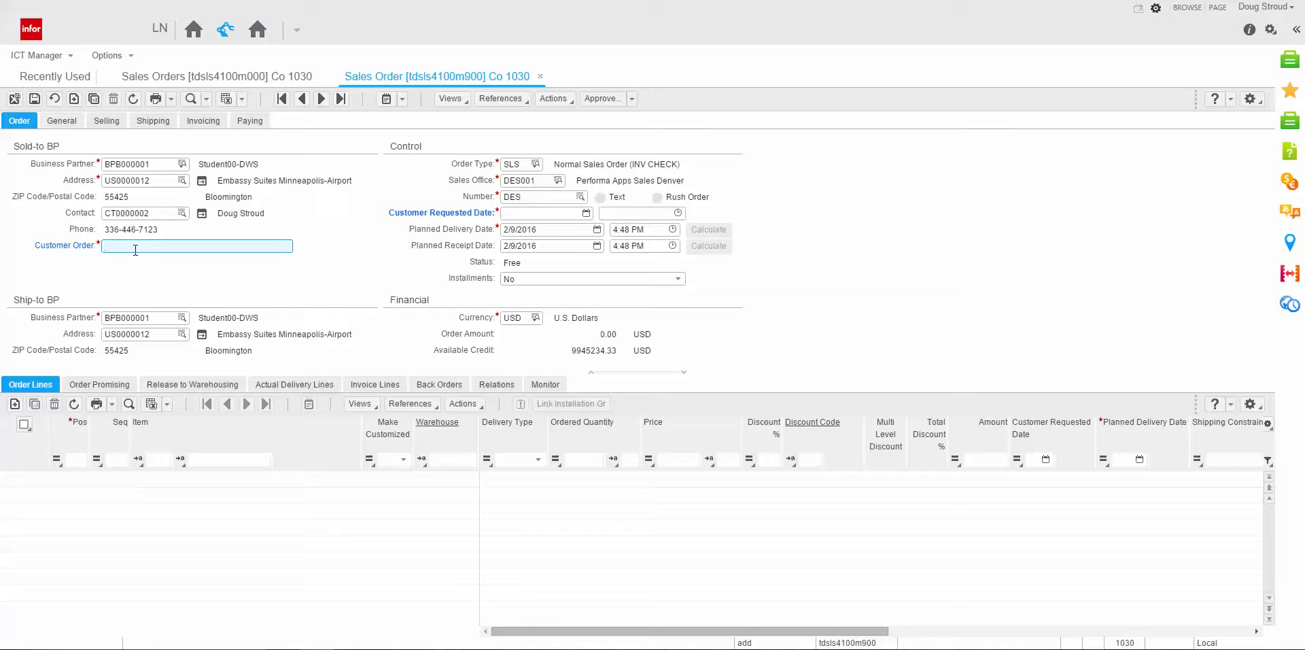
type("PO 2016-02-09-001")
key("Tab")
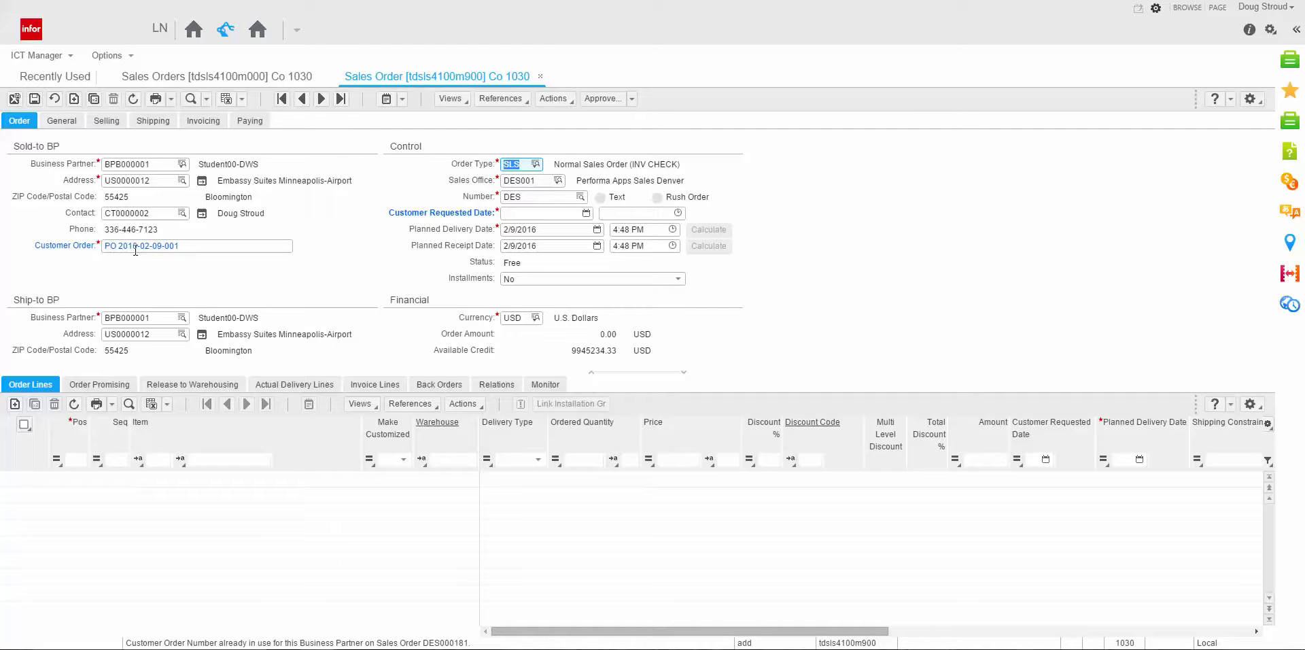
- Keep the default order type, sales office and number series, and set the customer requested date to 2/9/2016, 5:00:00 PM
key("Tab")
key("Tab")
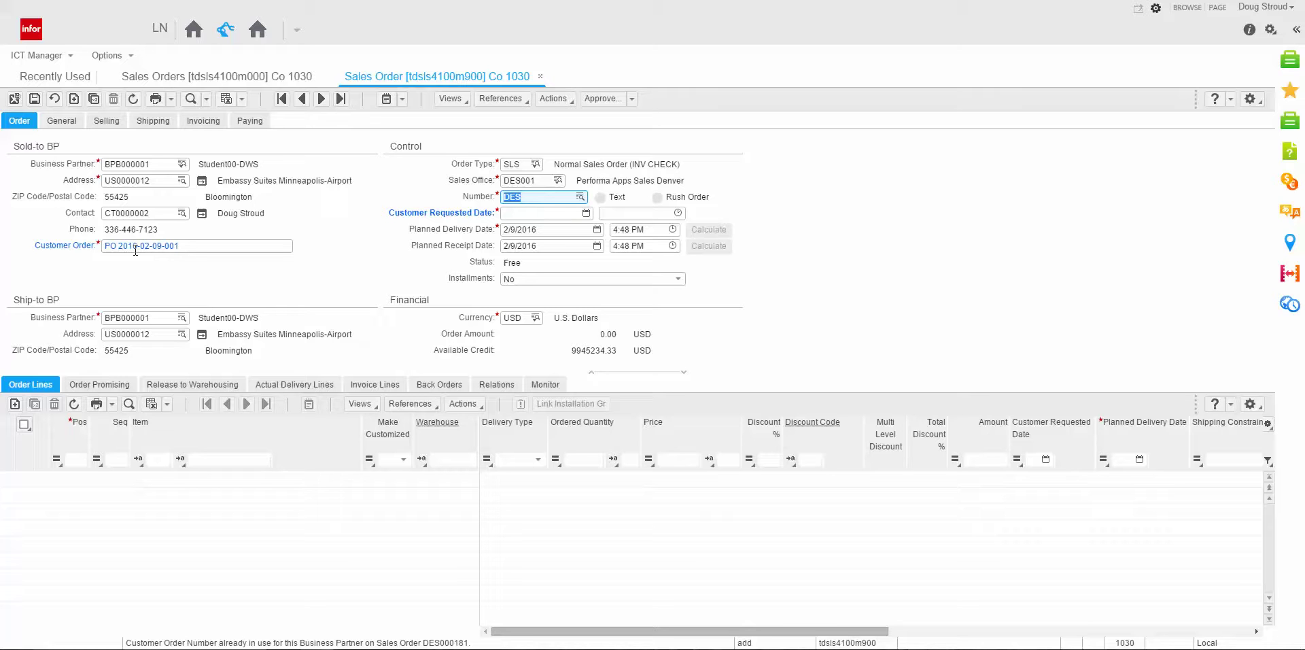
key("Tab")
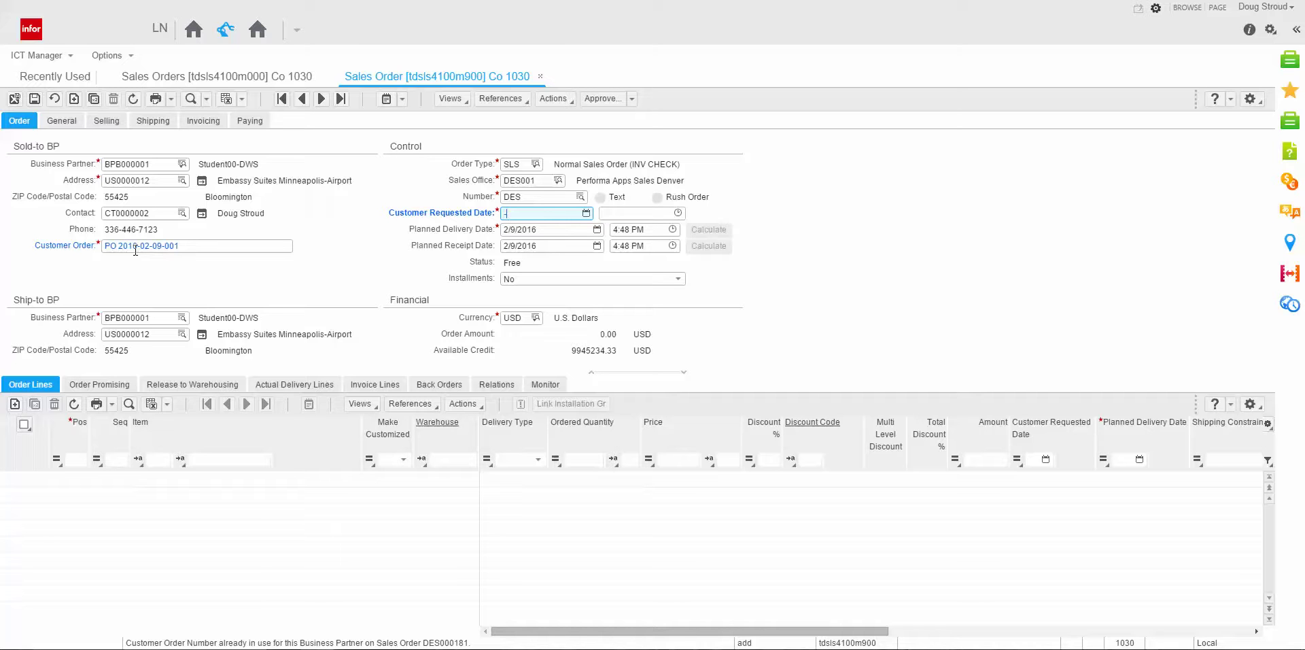
key("Tab")
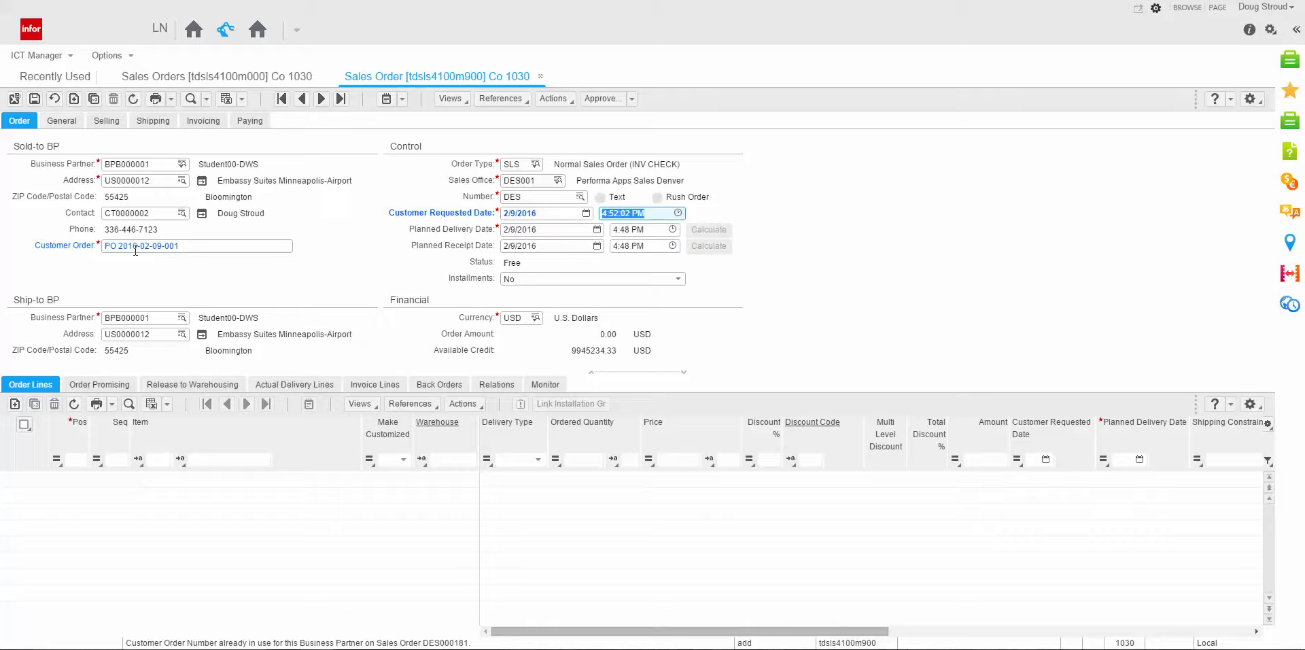
type("5:00:00")
key("Tab")
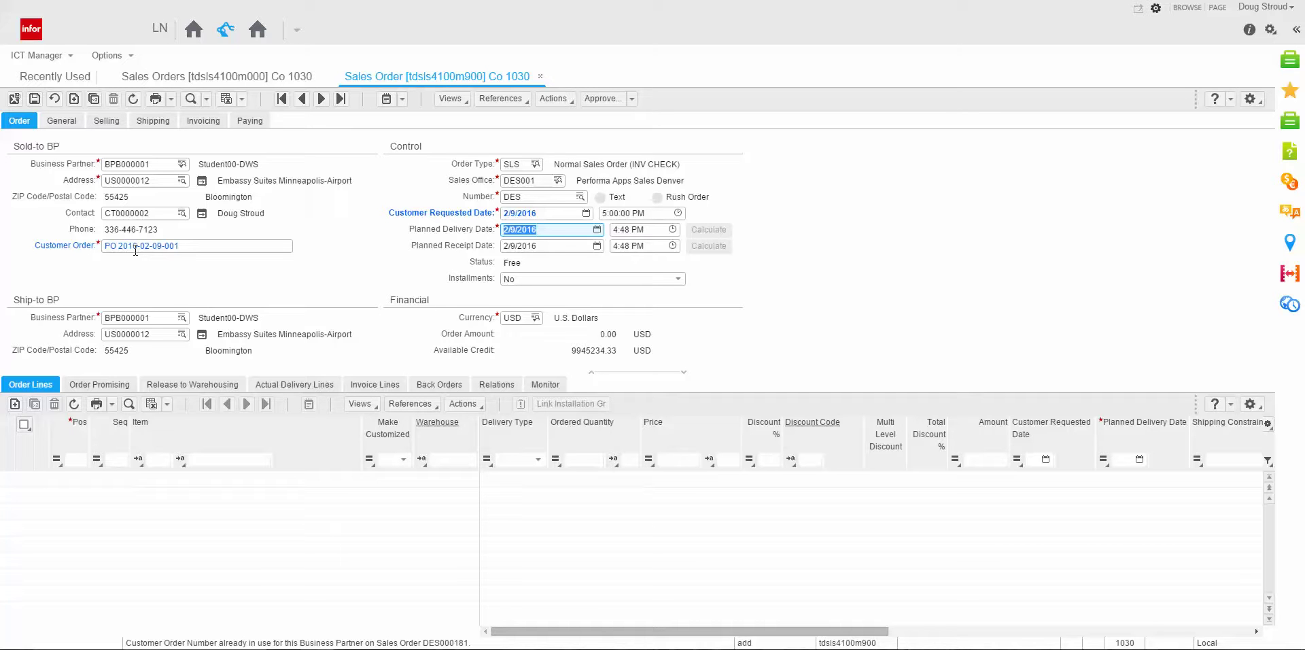
- Set the planned delivery time to 5:00 PM and accept the planned receipt date and time
key("Tab")
type("1700")
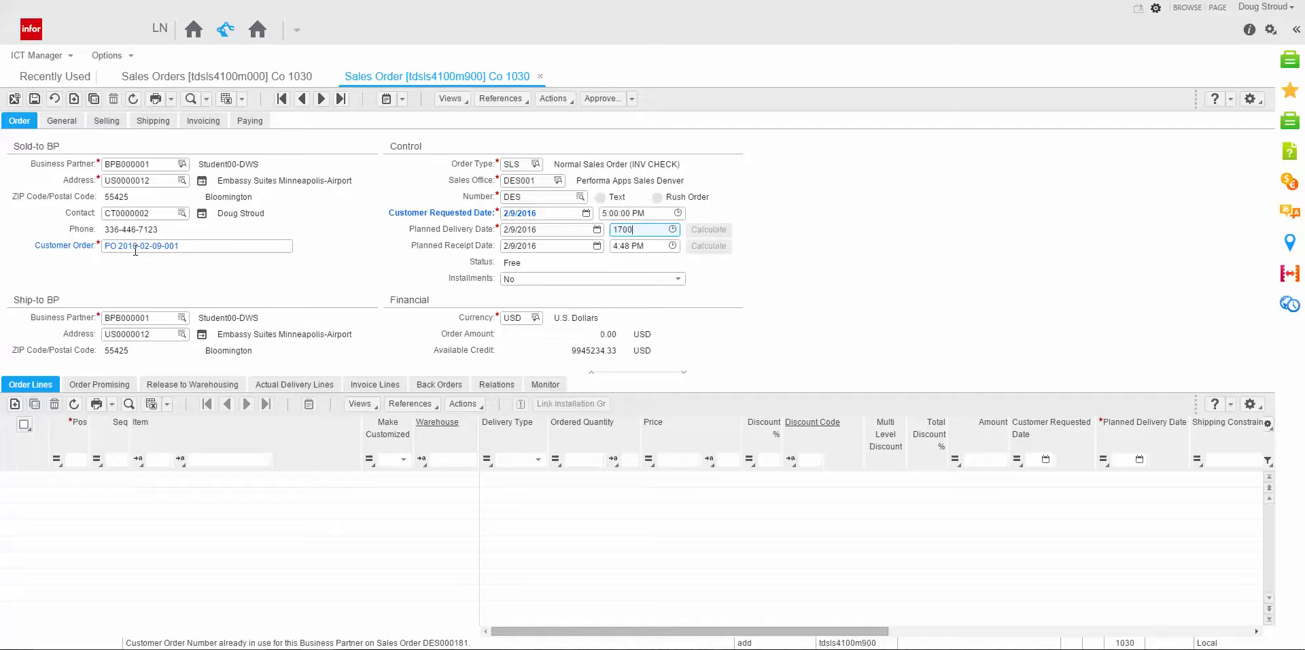
key("Tab")
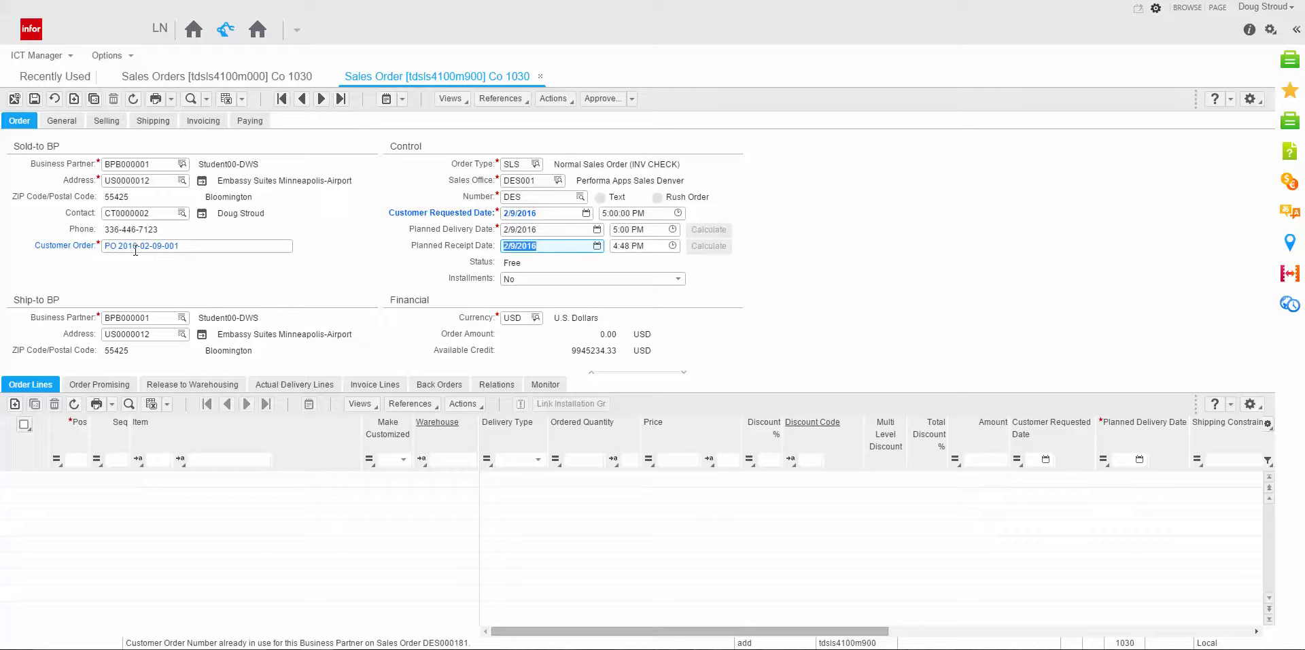
key("Tab")
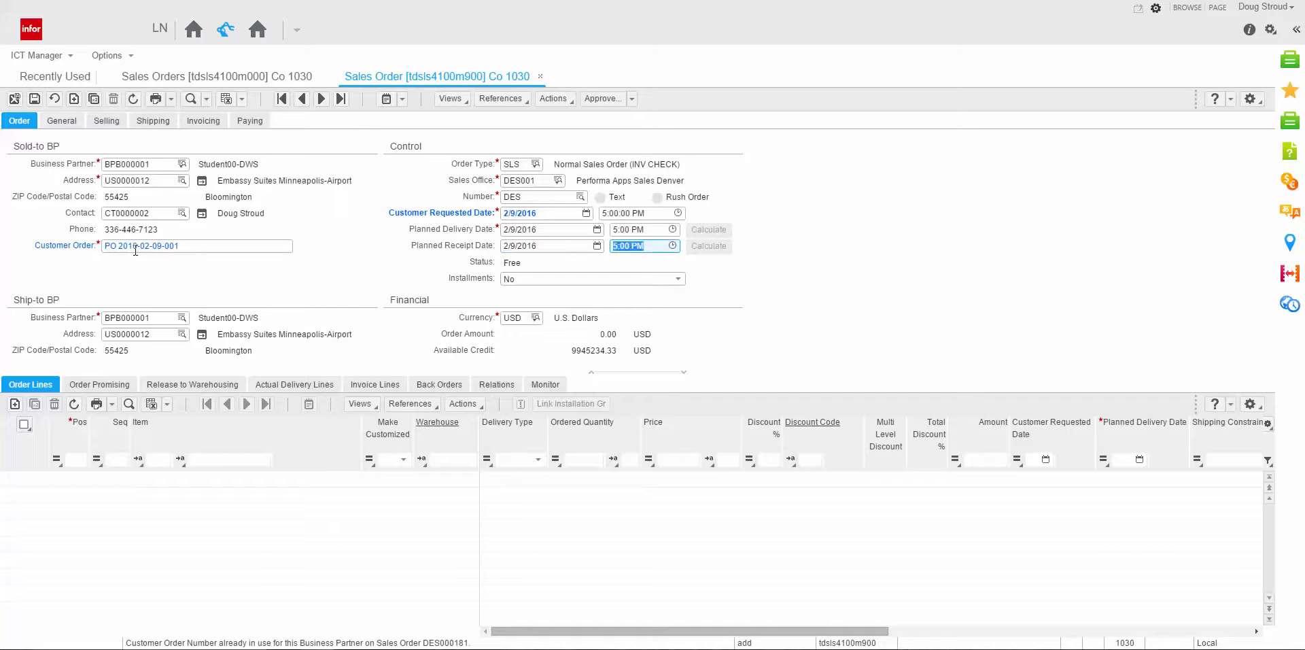
key("Tab")
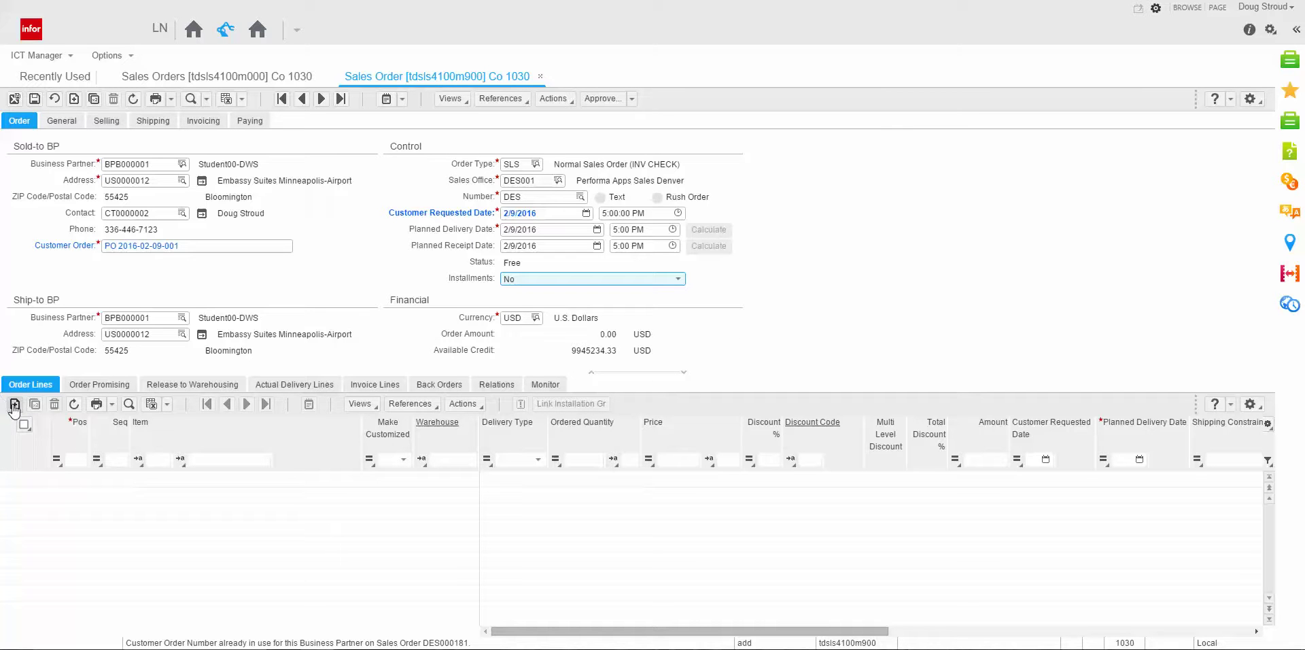
- Add an order line at position 10 for item BATTERY-B, acknowledging the credit hold signal
left_click(14, 405)
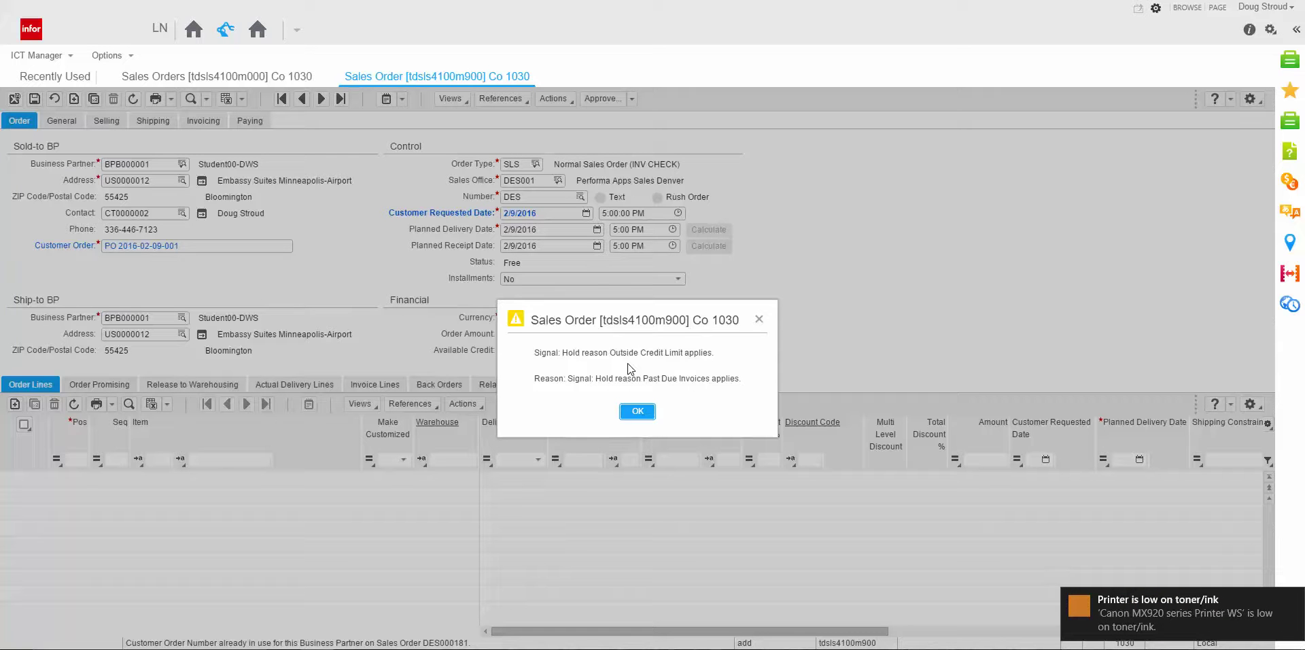
left_click(643, 411)
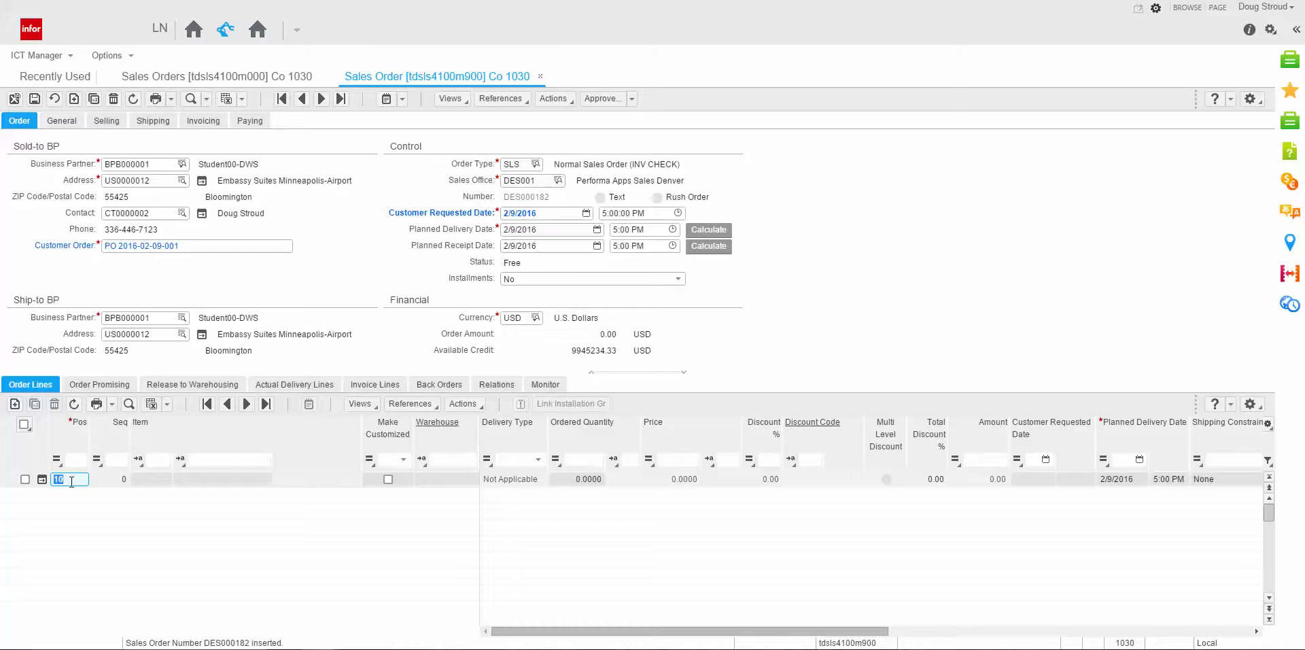
key("Tab")
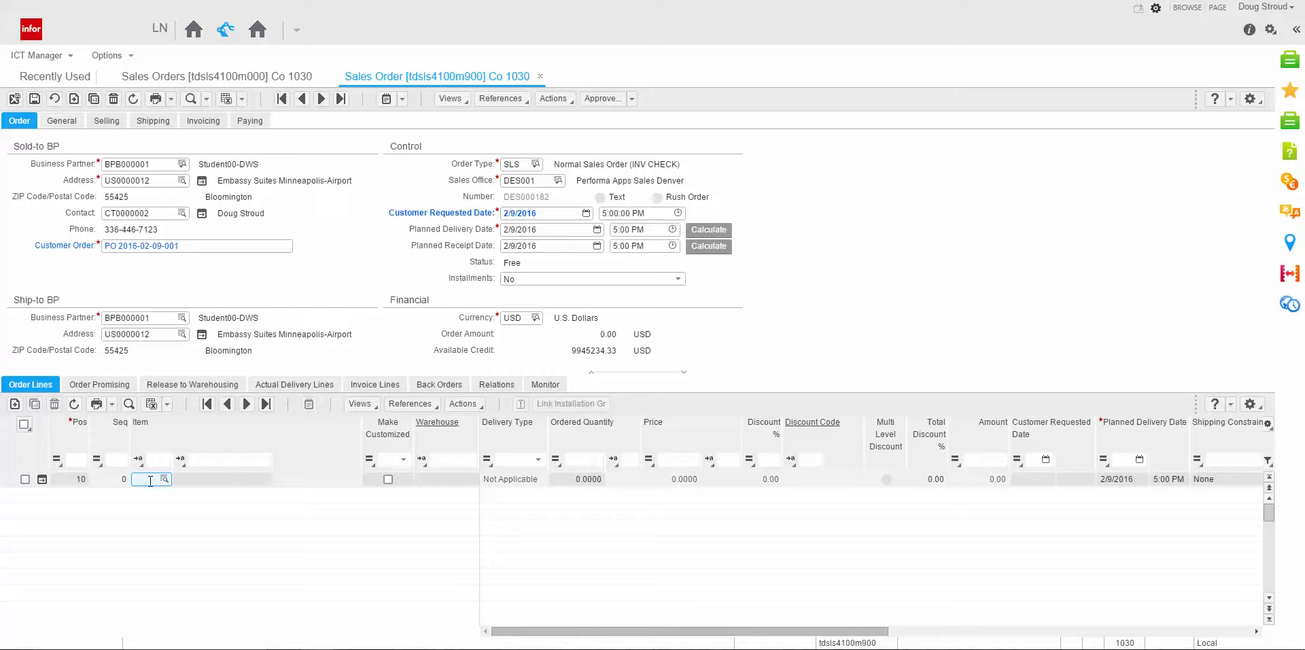
key("Tab")
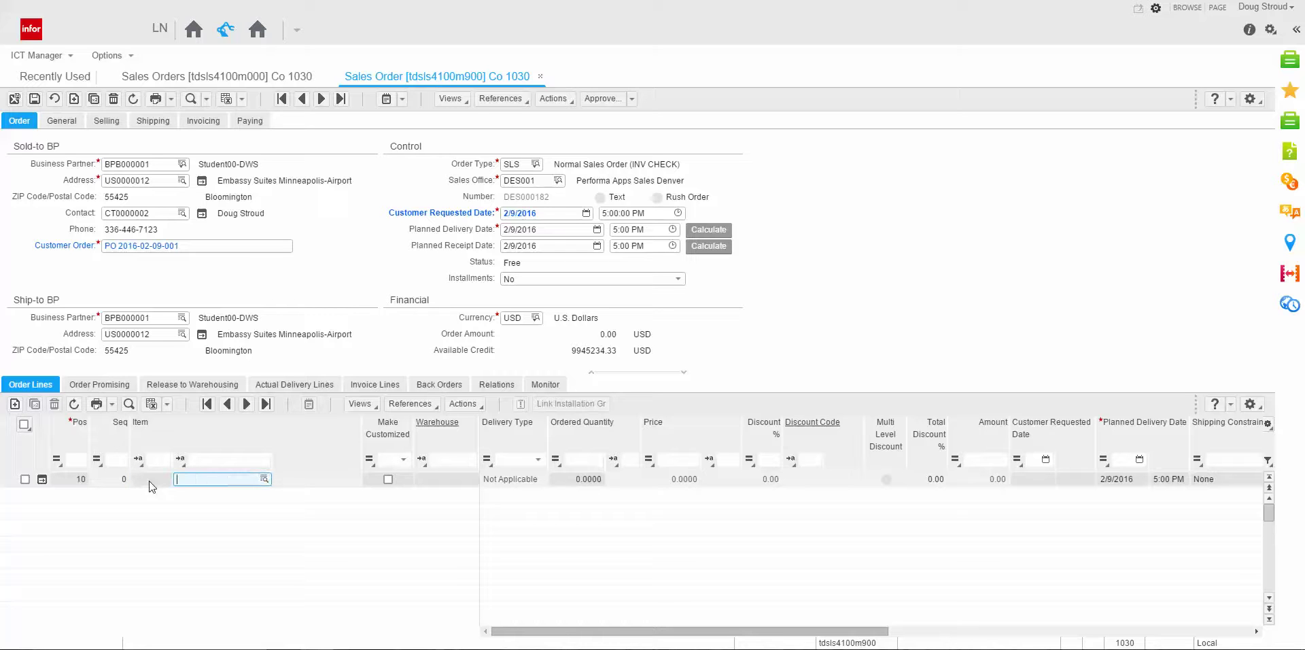
type("battery-a")
key("BackSpace")
type("b")
key("Tab")
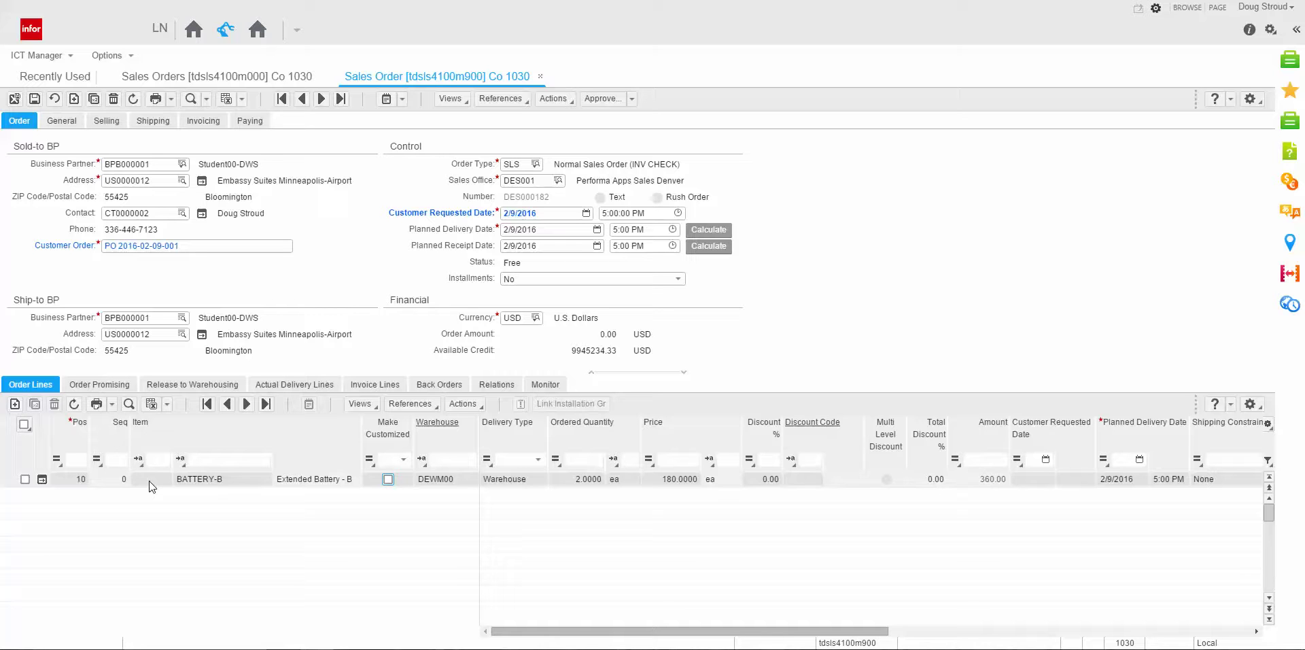
- Keep the line's default warehouse and delivery type, and set the ordered quantity to 10
key("Tab")
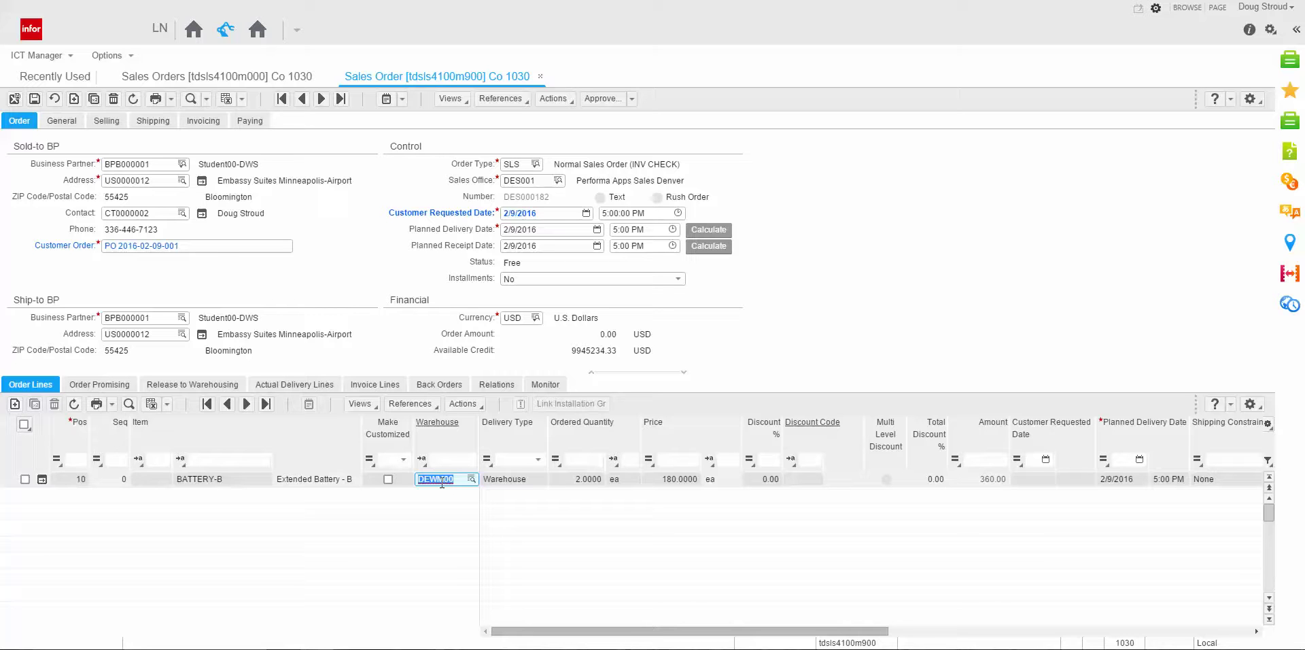
key("Tab")
key("Tab")
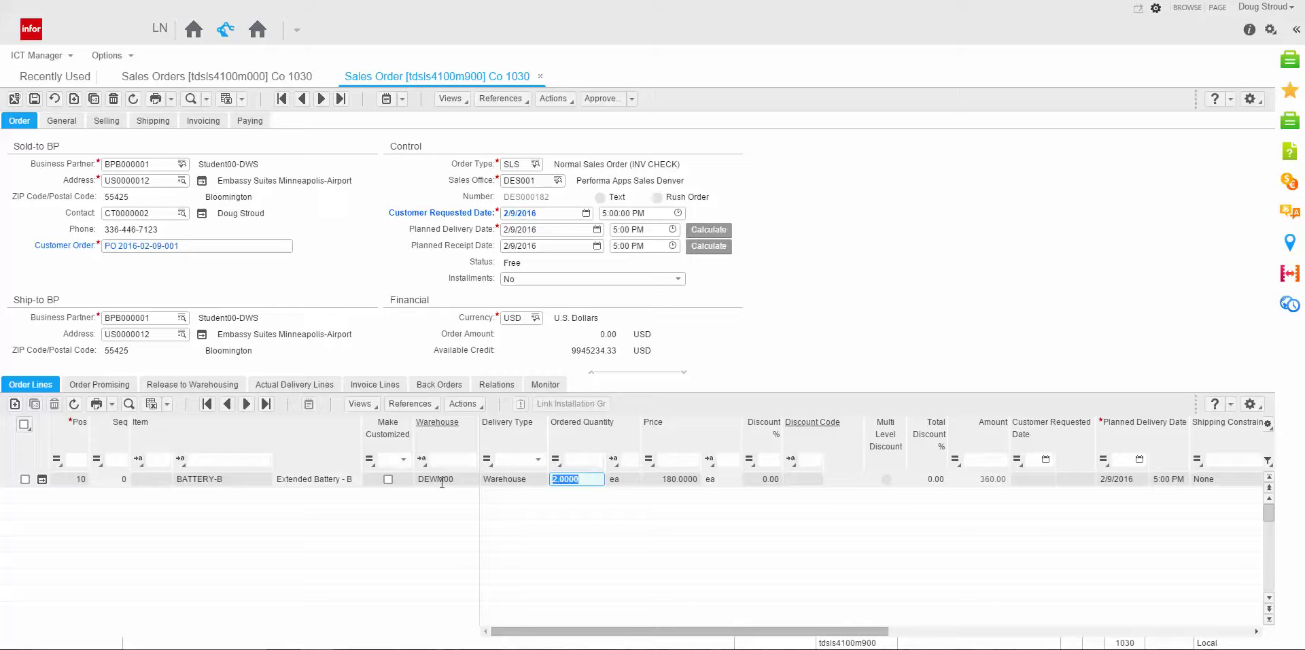
type("10")
key("Tab")
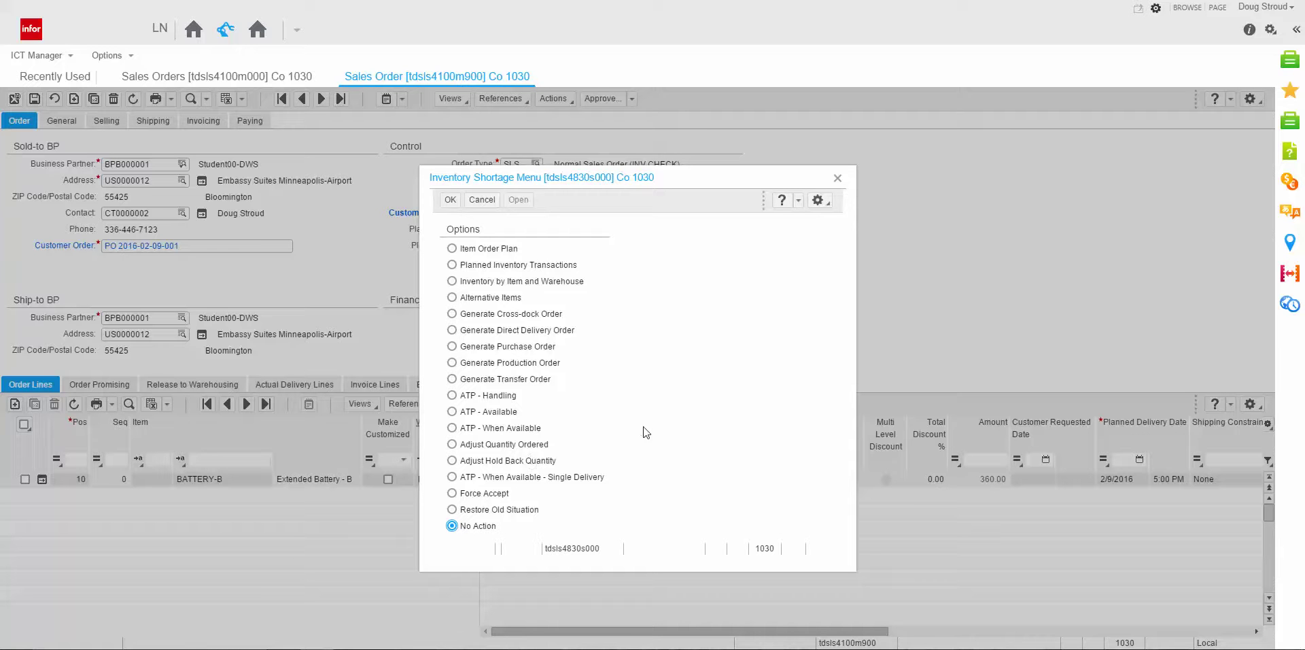
- Resolve the inventory shortage with the ATP - When Available - Single Delivery option
left_click(453, 478)
left_click(451, 477)
left_click(450, 200)
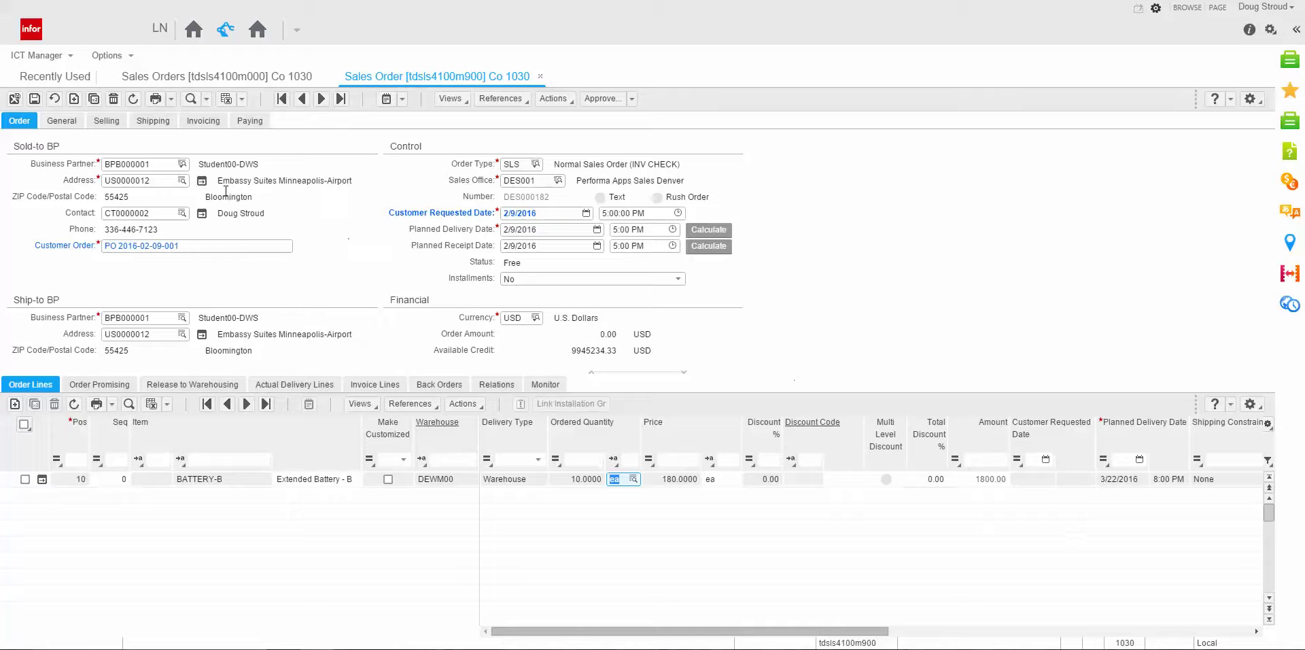
- Save the sales order and approve it
left_click(34, 100)
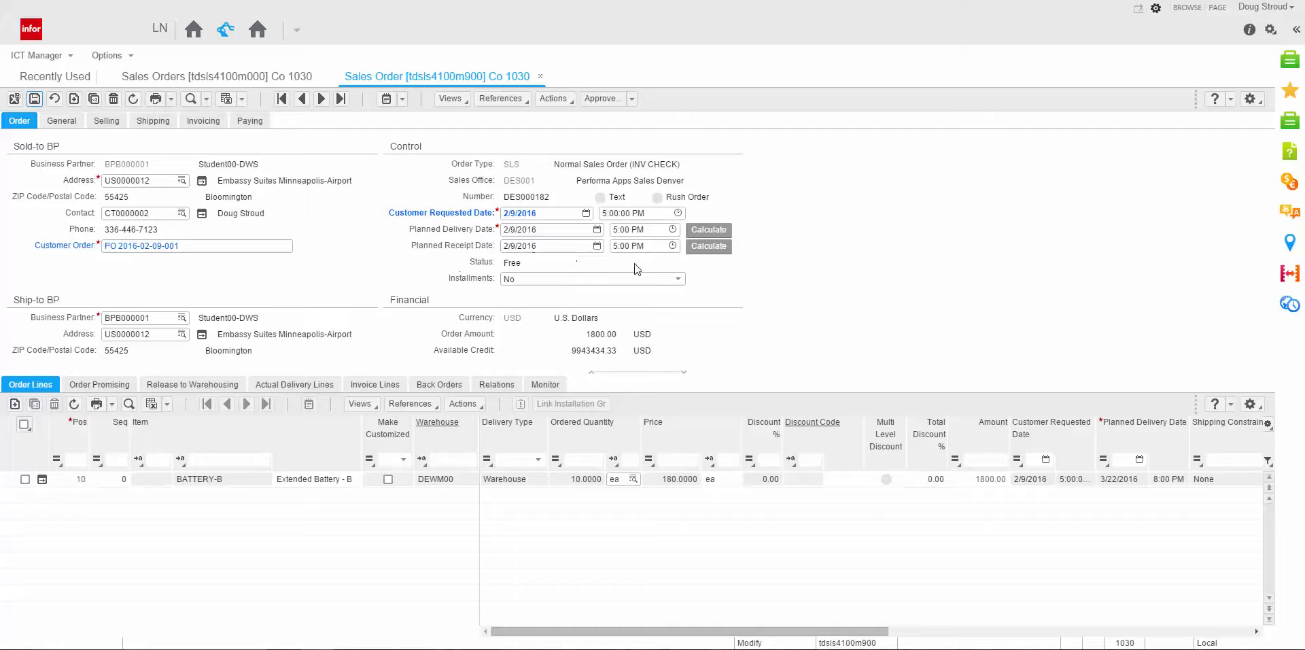
left_click(603, 100)
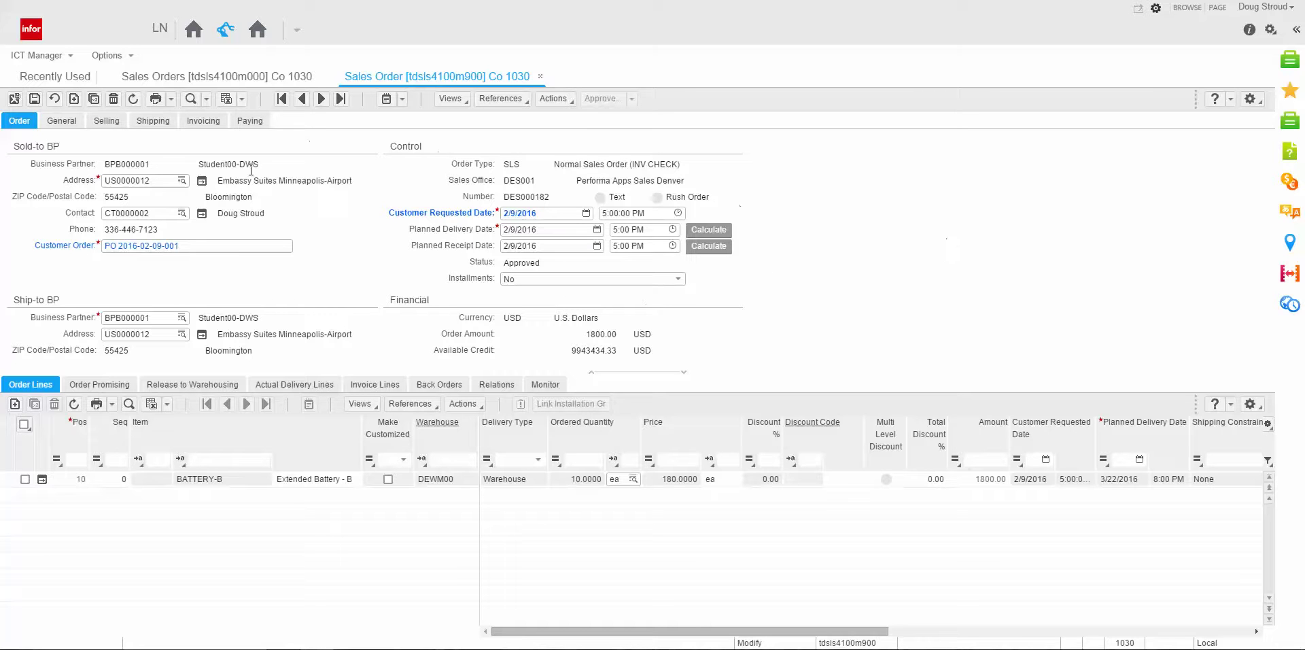
- Print the sales order acknowledgement using the MS_SSRS1 reporting device
left_click(171, 100)
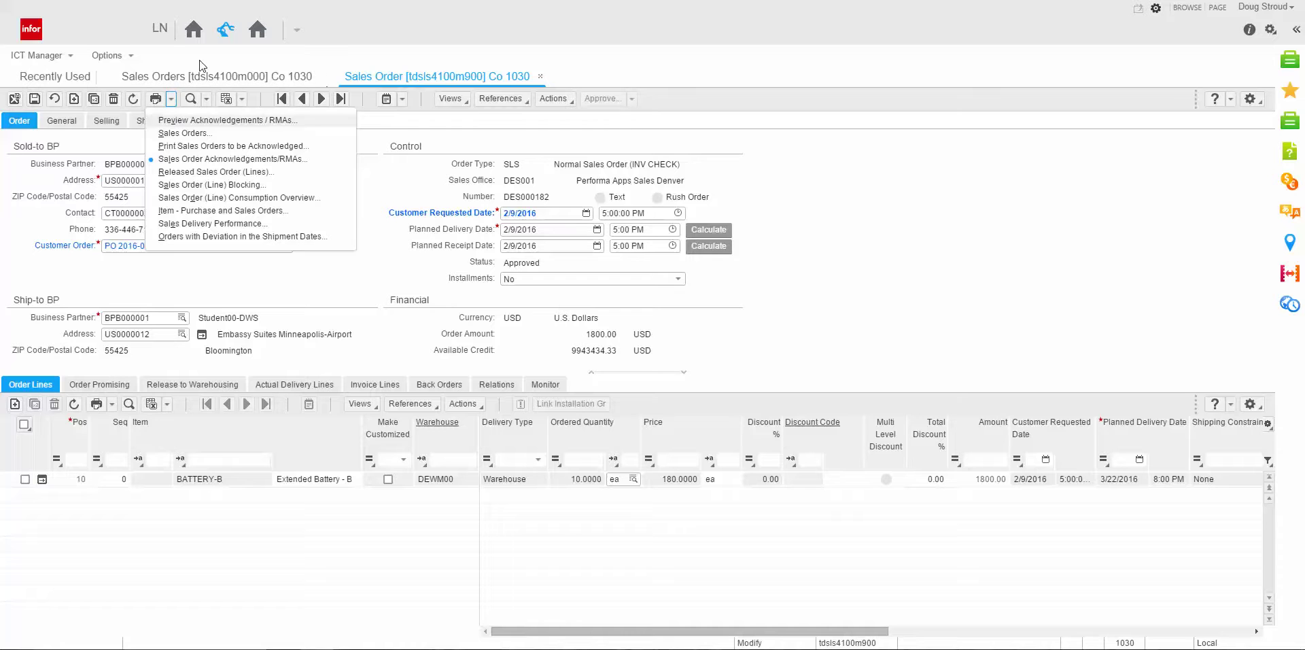
left_click(156, 101)
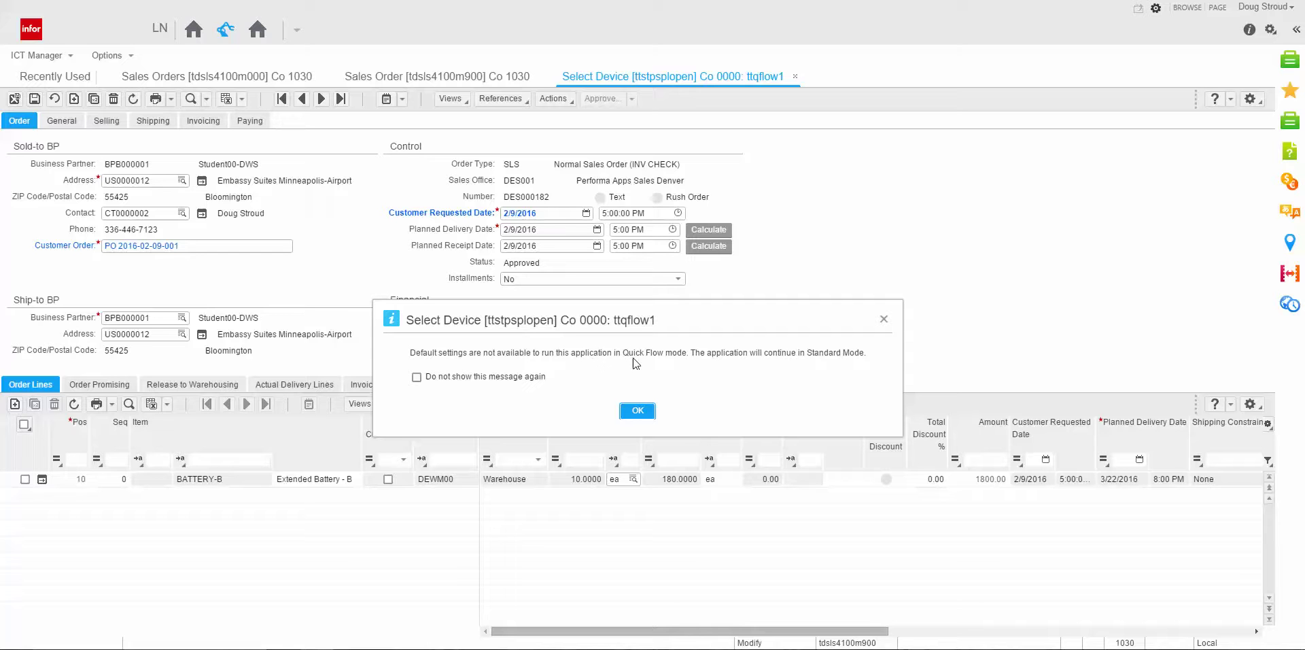
left_click(638, 411)
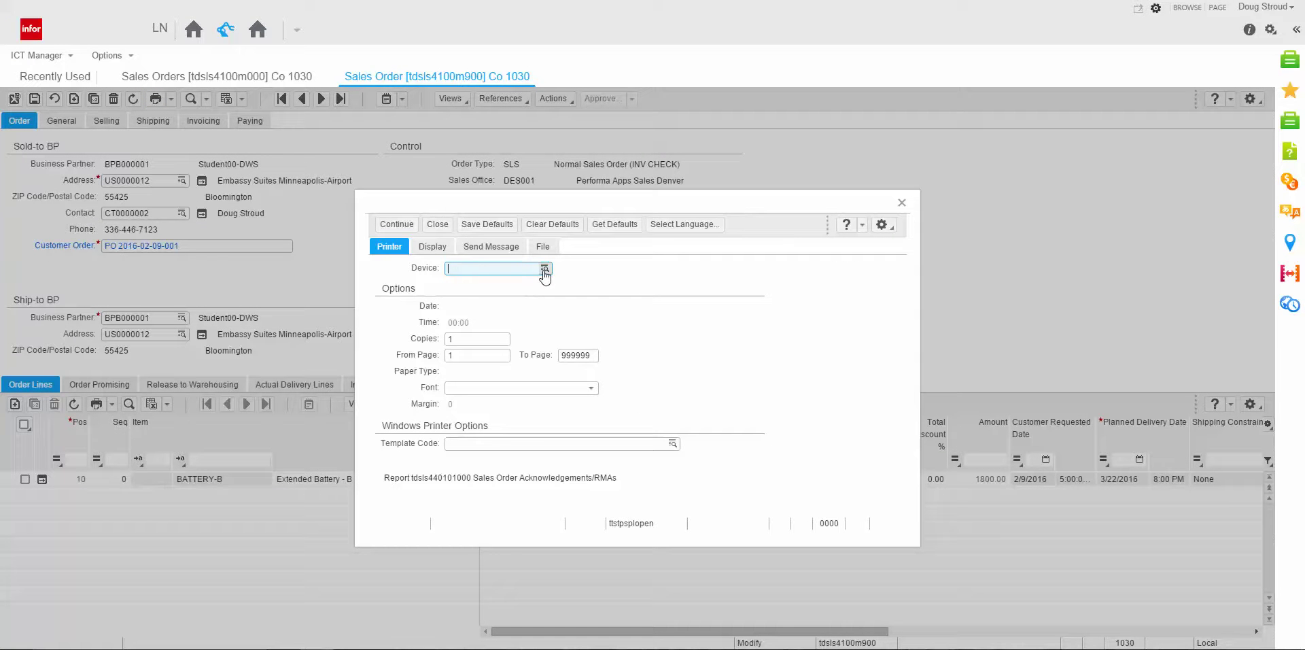
left_click(545, 269)
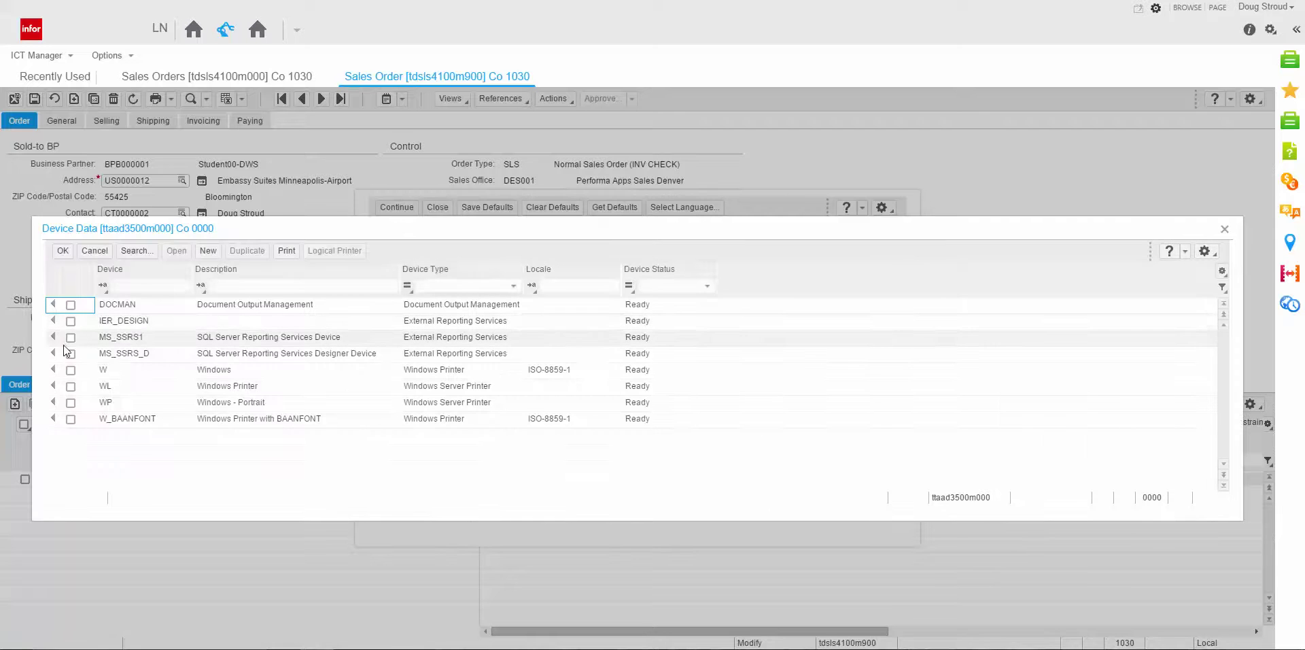
double_click(56, 338)
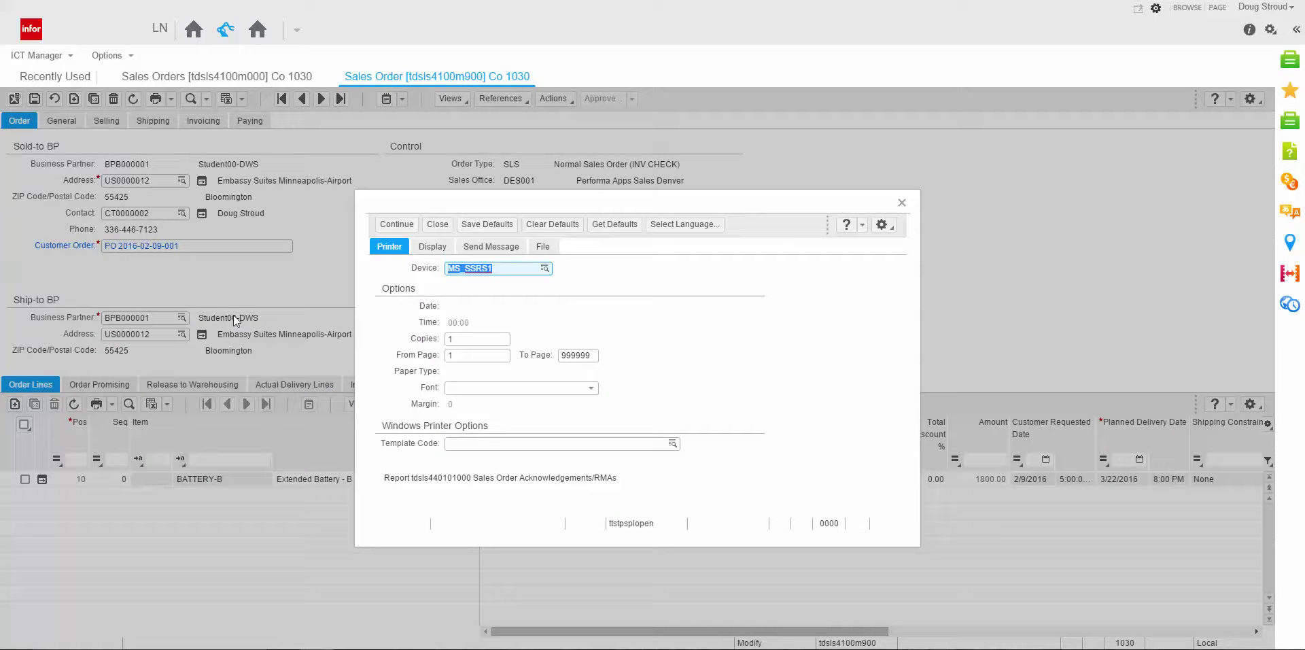
left_click(394, 227)
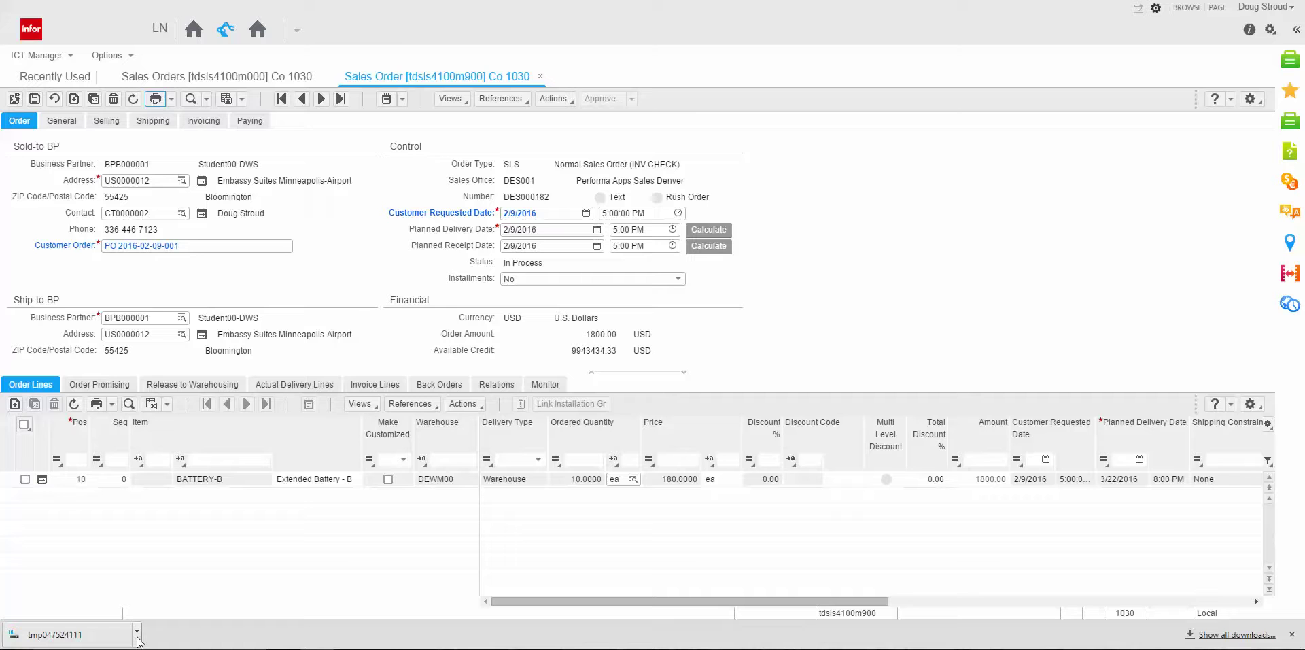
- Open the downloaded acknowledgement file in Adobe Acrobat DC
left_click(137, 632)
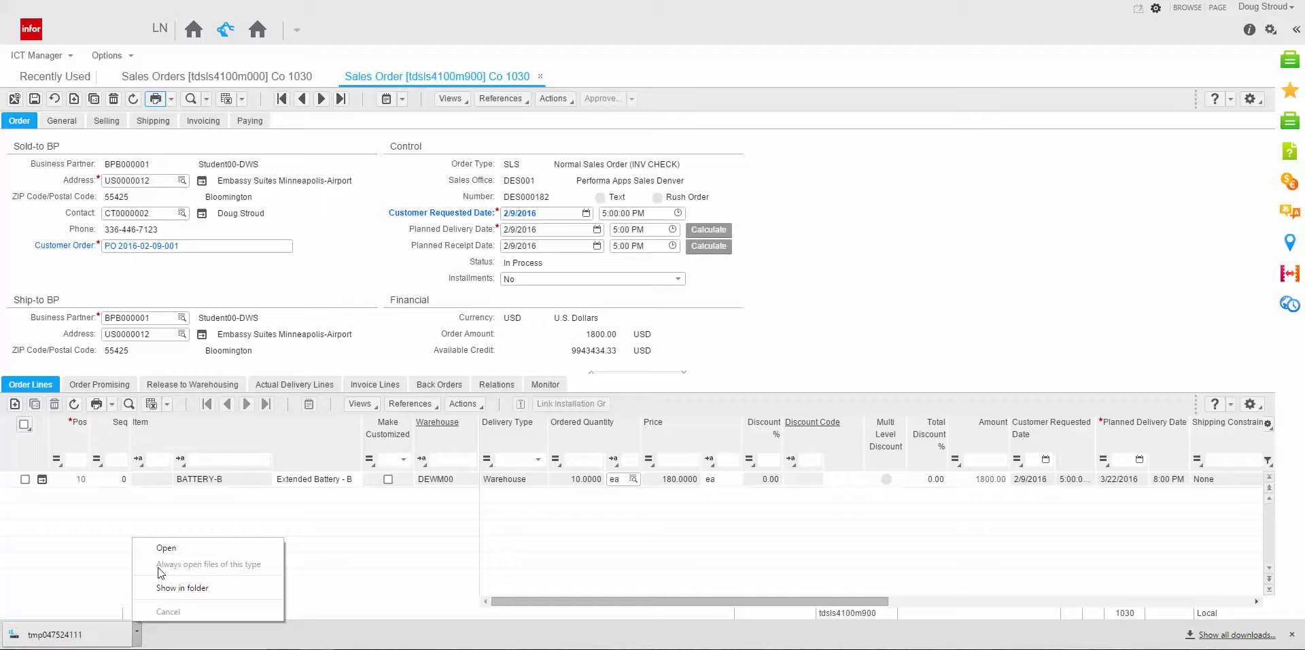
left_click(170, 549)
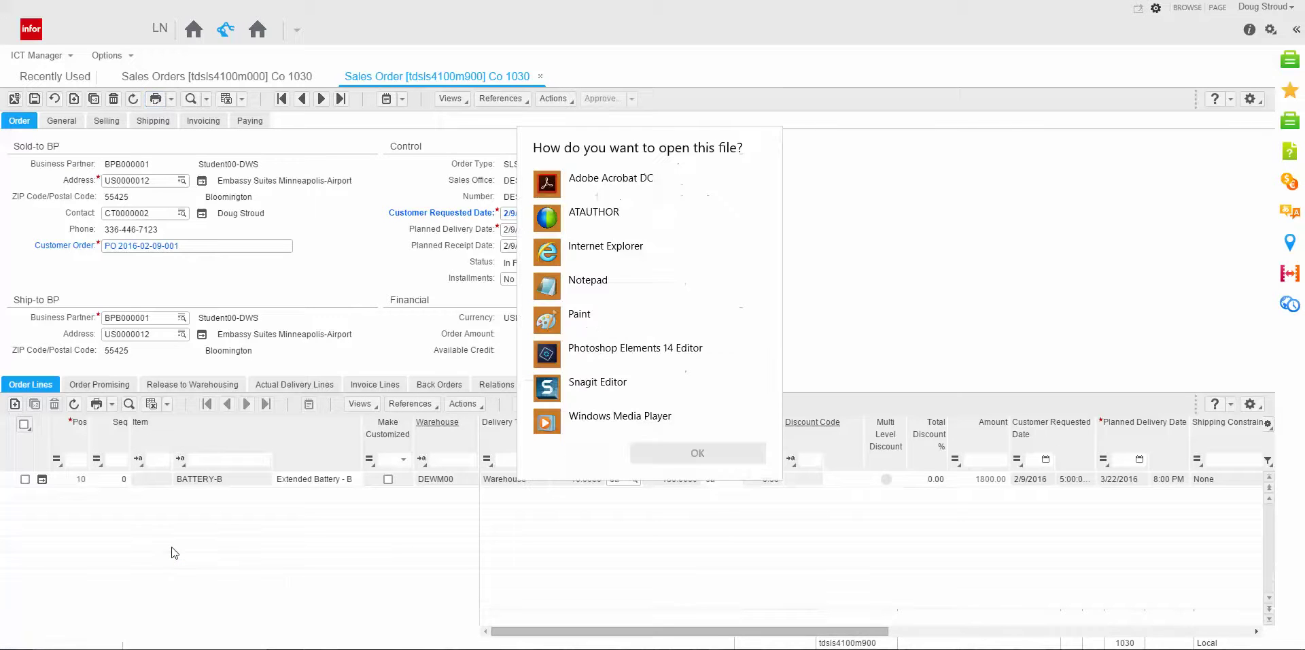
left_click(647, 182)
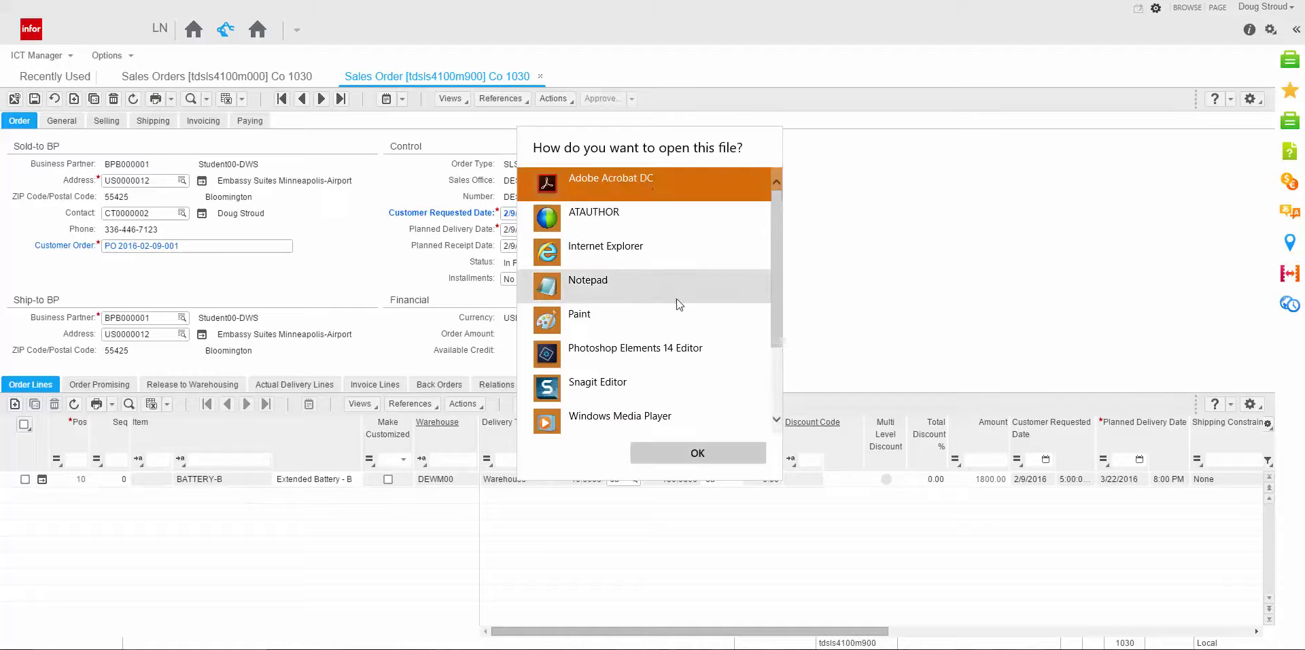
left_click(700, 454)
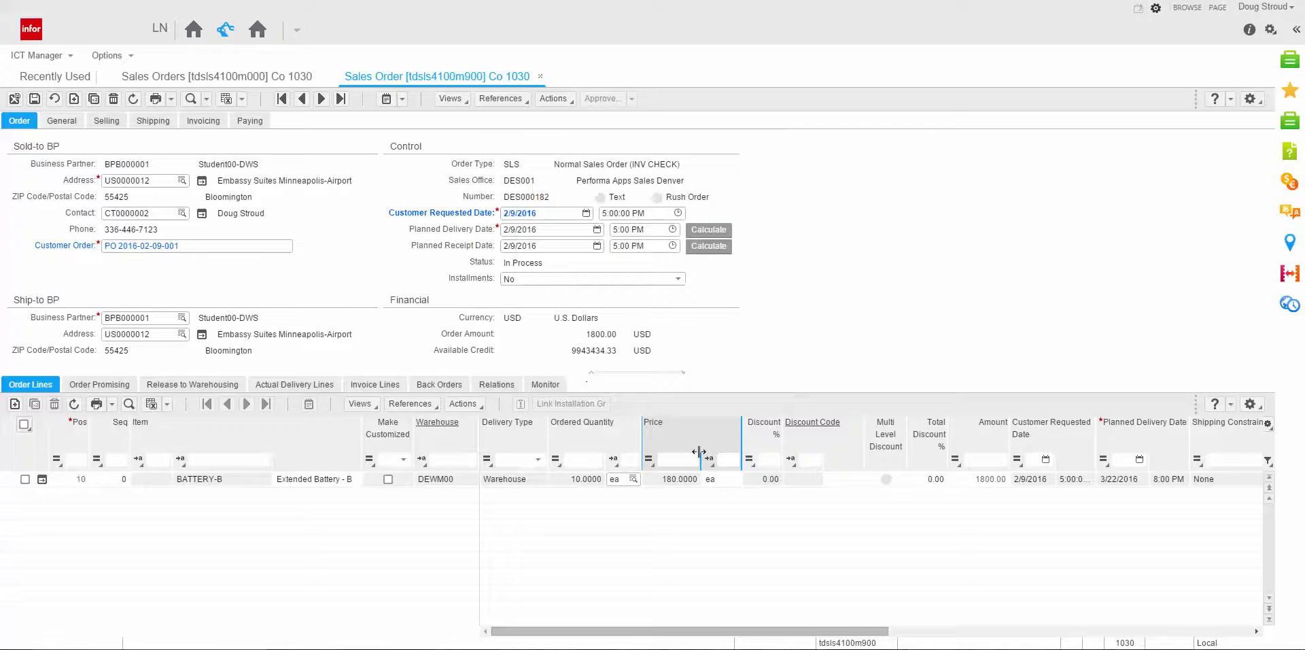